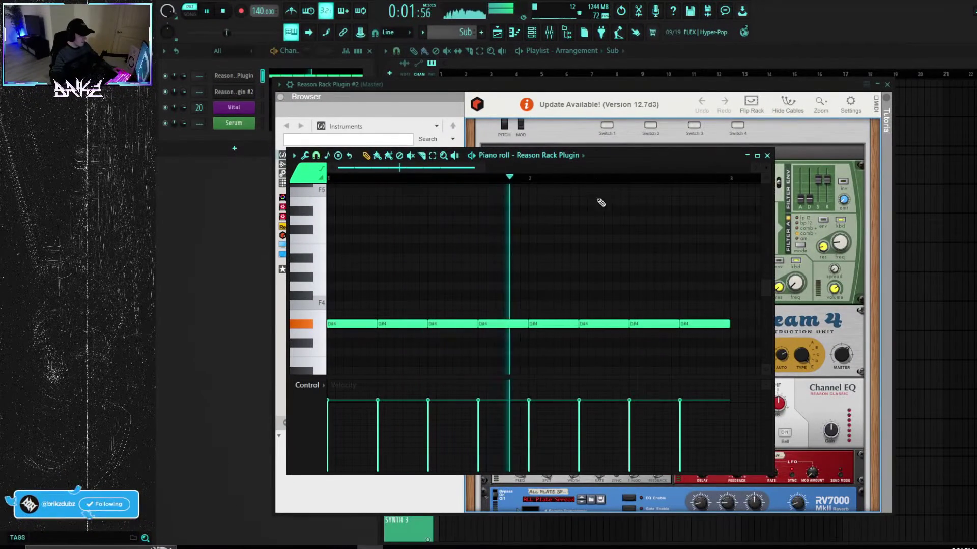
Stop playback and delete every device inside the Enigma Combinator of Reason Rack Plugin #2, keeping the Combinator itself.
{"action": "key", "text": "space"}
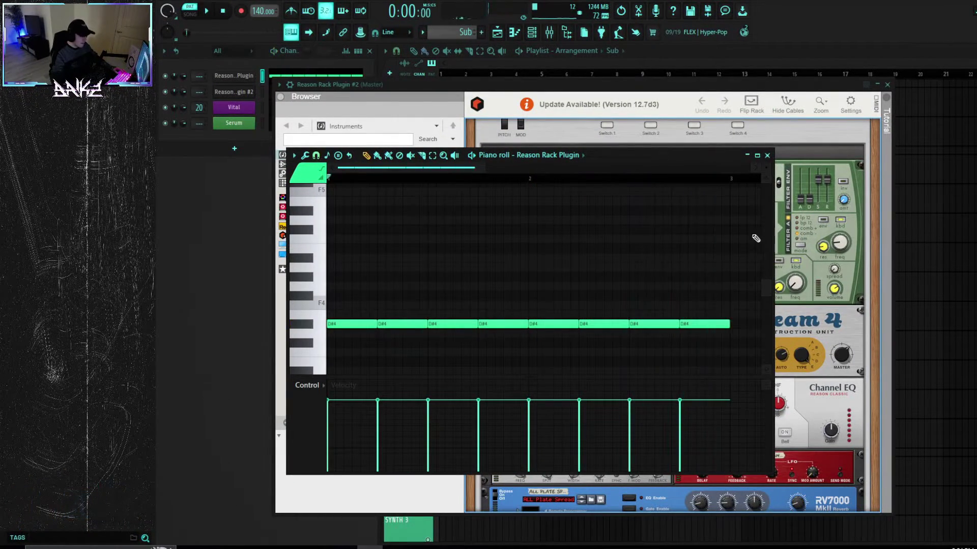
{"action": "left_click", "coordinate": [246, 94]}
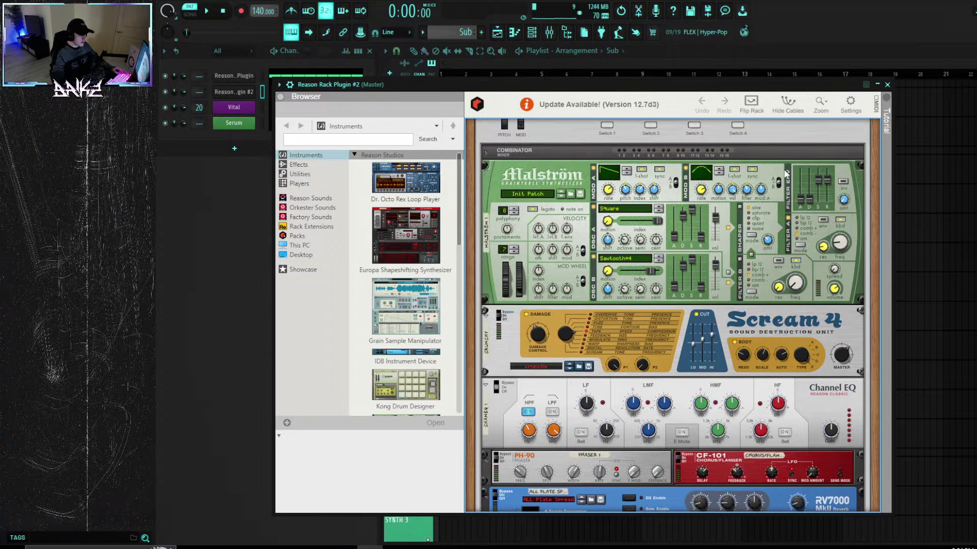
{"action": "left_click", "coordinate": [785, 174]}
{"action": "key", "text": "Delete"}
{"action": "left_click", "coordinate": [657, 218]}
{"action": "key", "text": "Delete"}
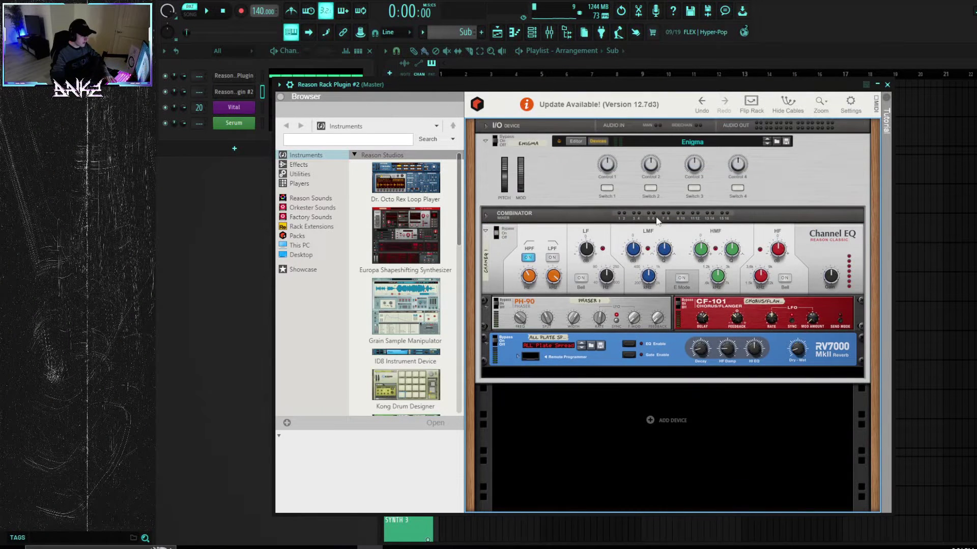
{"action": "left_click", "coordinate": [647, 239]}
{"action": "key", "text": "Delete"}
{"action": "left_click", "coordinate": [637, 242]}
{"action": "key", "text": "Delete"}
{"action": "left_click", "coordinate": [609, 247]}
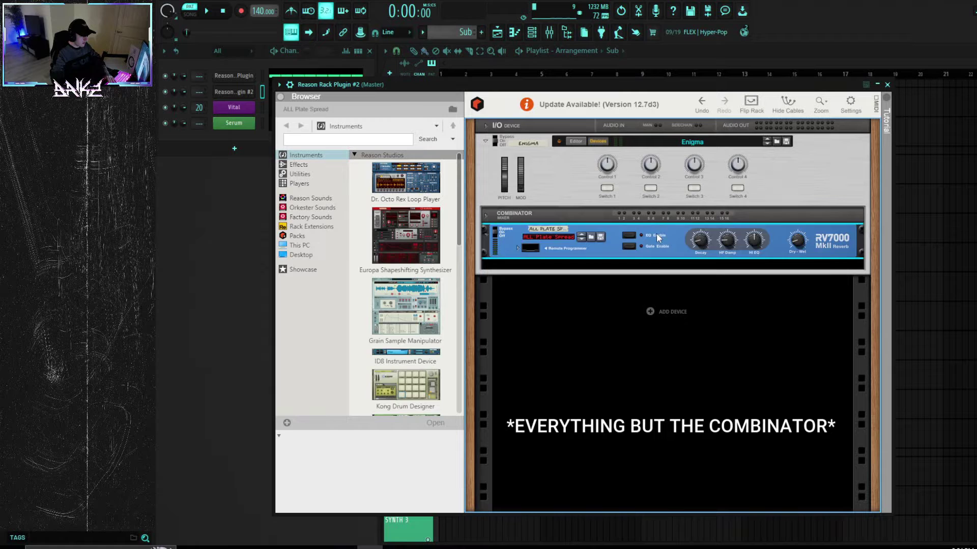
{"action": "key", "text": "Delete"}
Add a Malström Graintable Synthesizer inside the empty Combinator and reset it to its initial patch.
{"action": "right_click", "coordinate": [575, 226]}
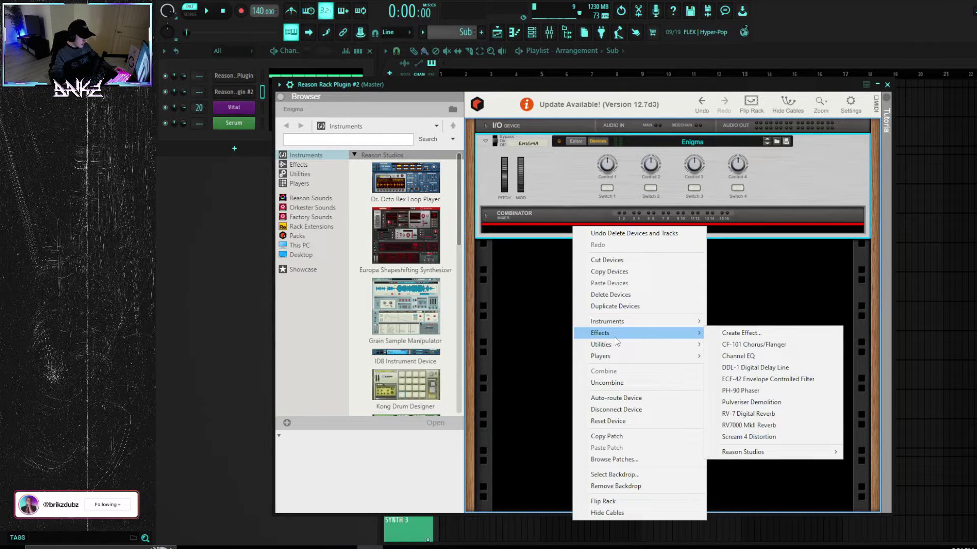
{"action": "mouse_move", "coordinate": [621, 321]}
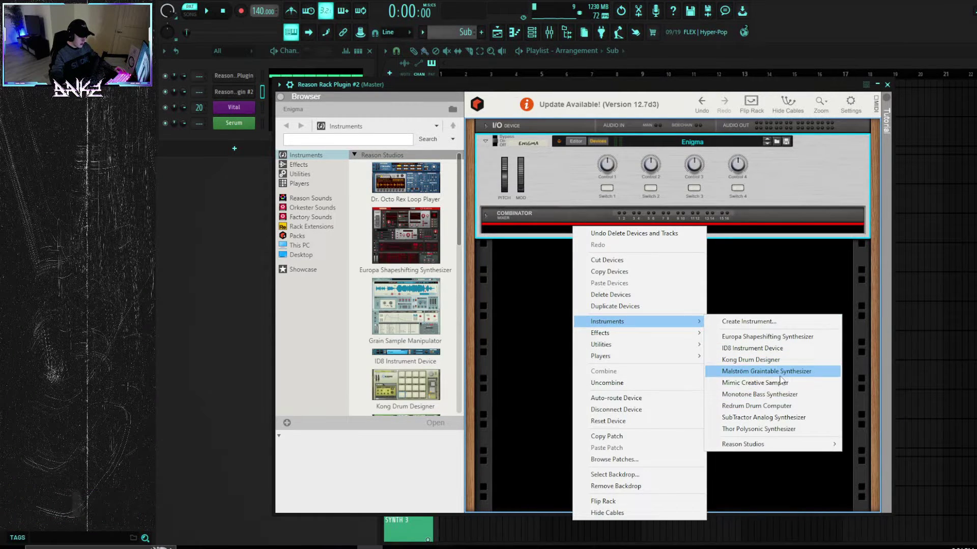
{"action": "left_click", "coordinate": [811, 372]}
{"action": "right_click", "coordinate": [558, 242]}
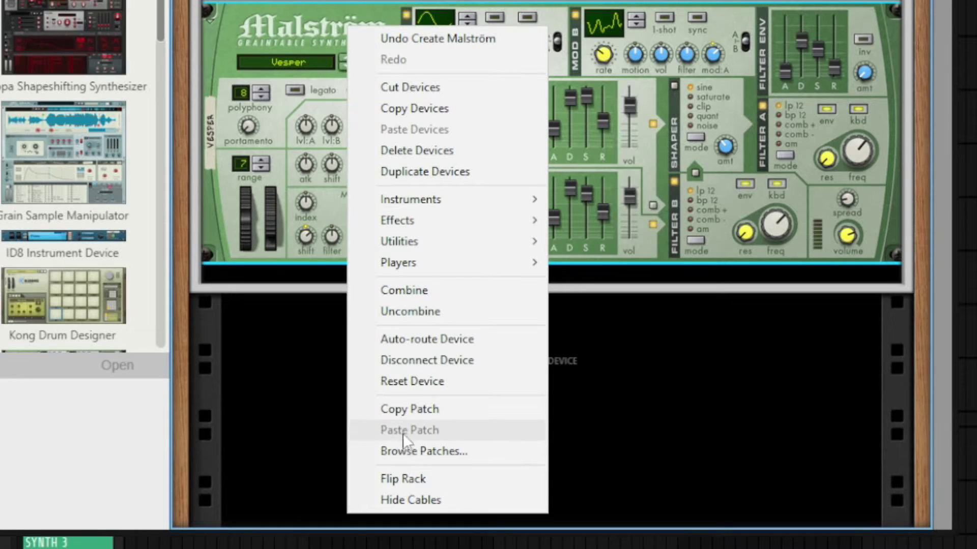
{"action": "left_click", "coordinate": [416, 380]}
Set both Malström modulators to curve 20, and set oscillator A to Square with a lower octave and its index at maximum.
{"action": "left_click_drag", "start_coordinate": [705, 240], "coordinate": [709, 220]}
{"action": "left_click_drag", "start_coordinate": [610, 238], "coordinate": [608, 233]}
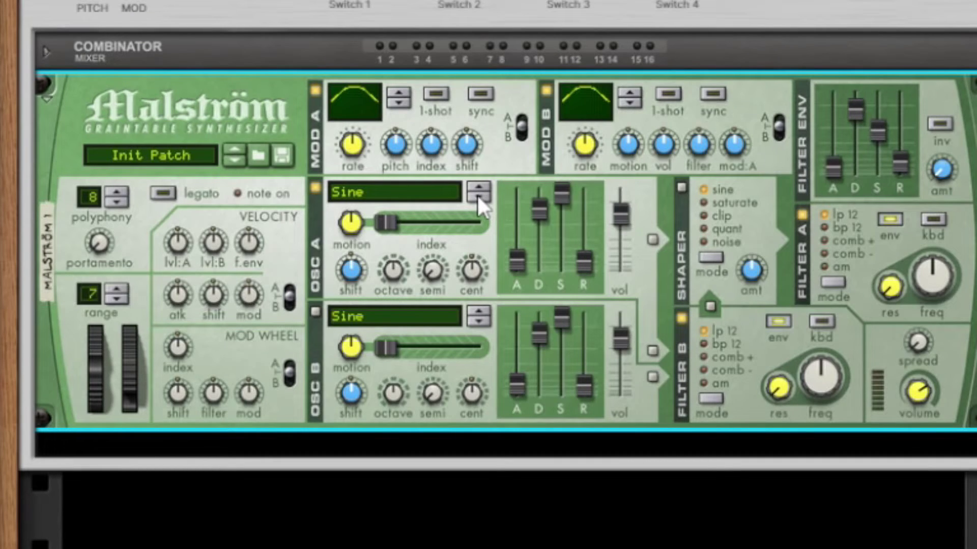
{"action": "left_click", "coordinate": [477, 194]}
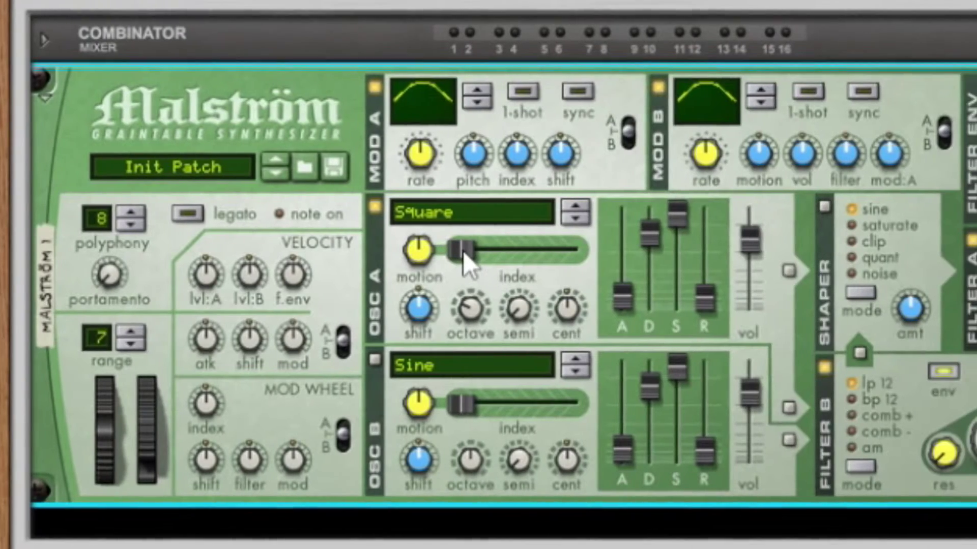
{"action": "left_click_drag", "start_coordinate": [622, 284], "coordinate": [666, 303]}
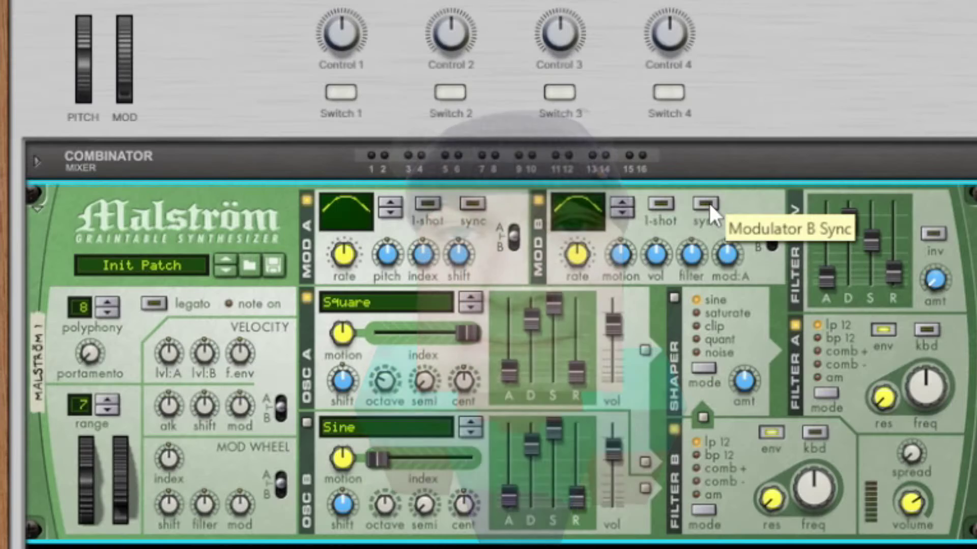
Enable sync on Modulators A and B, and adjust Modulator B's rate, motion and volume amounts.
{"action": "left_click", "coordinate": [752, 233]}
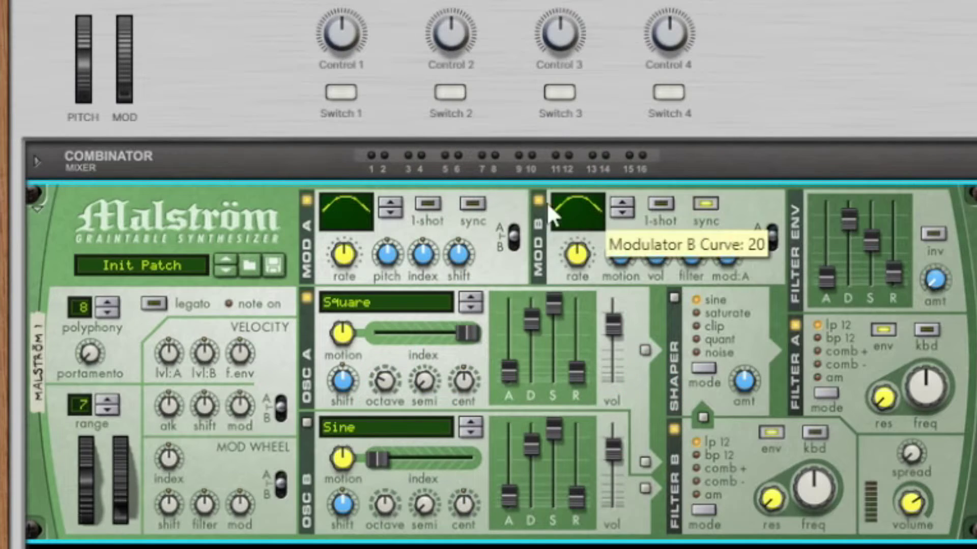
{"action": "left_click", "coordinate": [660, 233]}
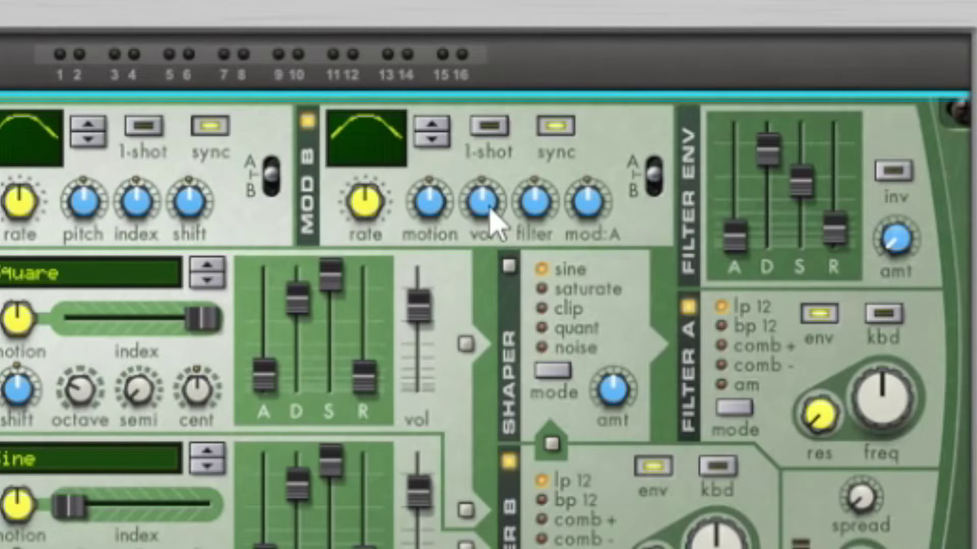
{"action": "left_click_drag", "start_coordinate": [659, 257], "coordinate": [589, 186]}
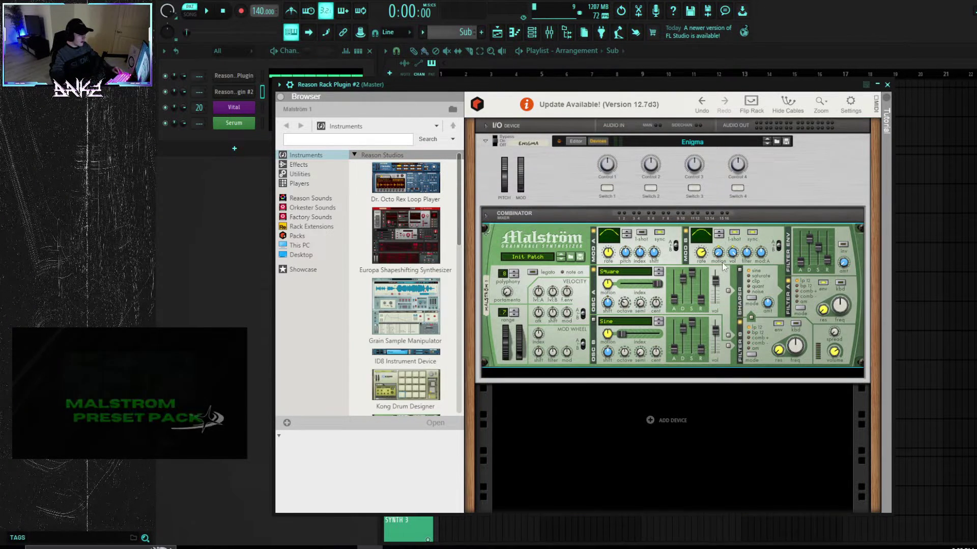
Examine the note pattern in the first Reason Rack channel's piano roll and close it.
{"action": "left_click", "coordinate": [328, 75]}
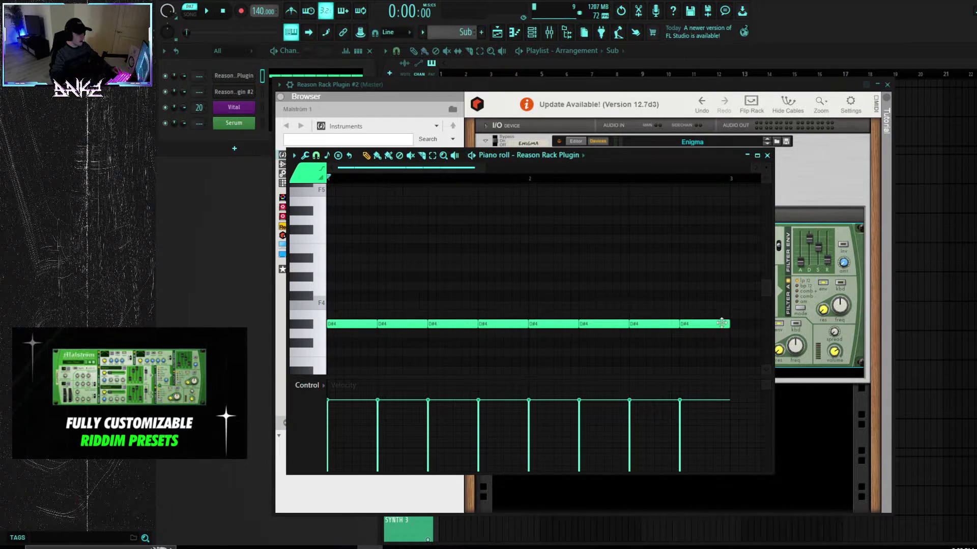
{"action": "left_click", "coordinate": [767, 155]}
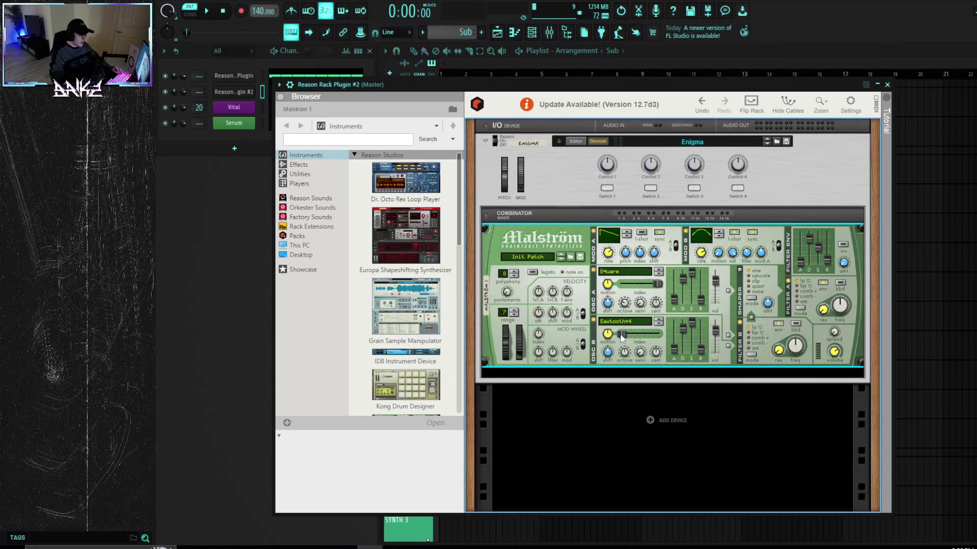
Switch on Malström's oscillator B with the Sawtooth*4 waveform and raise its index.
{"action": "left_click_drag", "start_coordinate": [377, 199], "coordinate": [409, 213]}
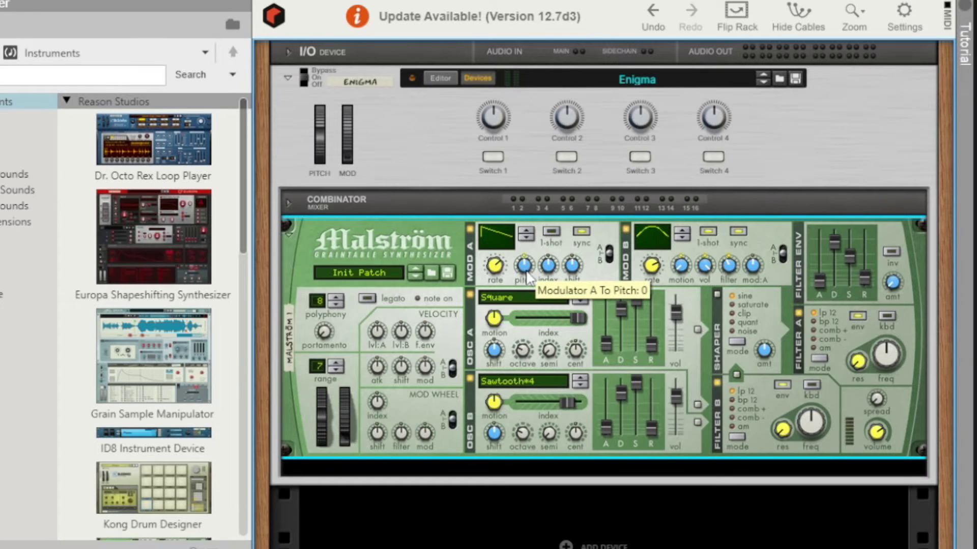
Give Modulator A a one-shot falling ramp with pitch, index and shift amounts, and play a test note.
{"action": "left_click_drag", "start_coordinate": [529, 282], "coordinate": [547, 261]}
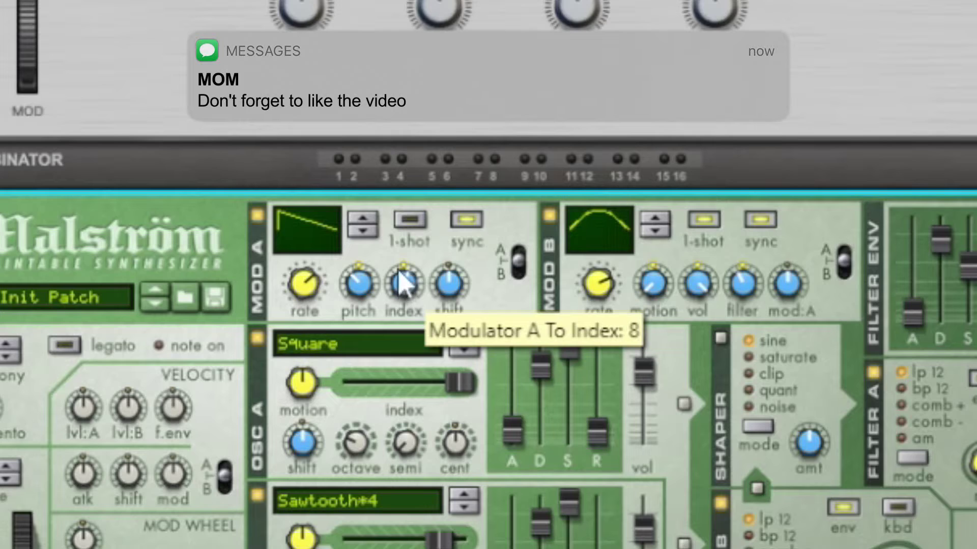
{"action": "left_click_drag", "start_coordinate": [400, 274], "coordinate": [402, 257]}
{"action": "left_click_drag", "start_coordinate": [460, 274], "coordinate": [458, 270]}
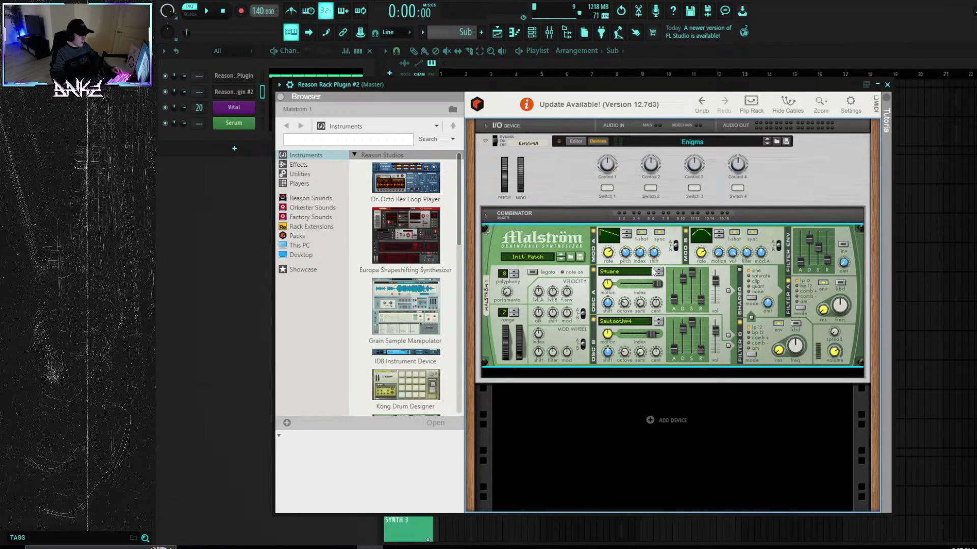
{"action": "left_click_drag", "start_coordinate": [618, 84], "coordinate": [609, 81]}
{"action": "key", "text": "z"}
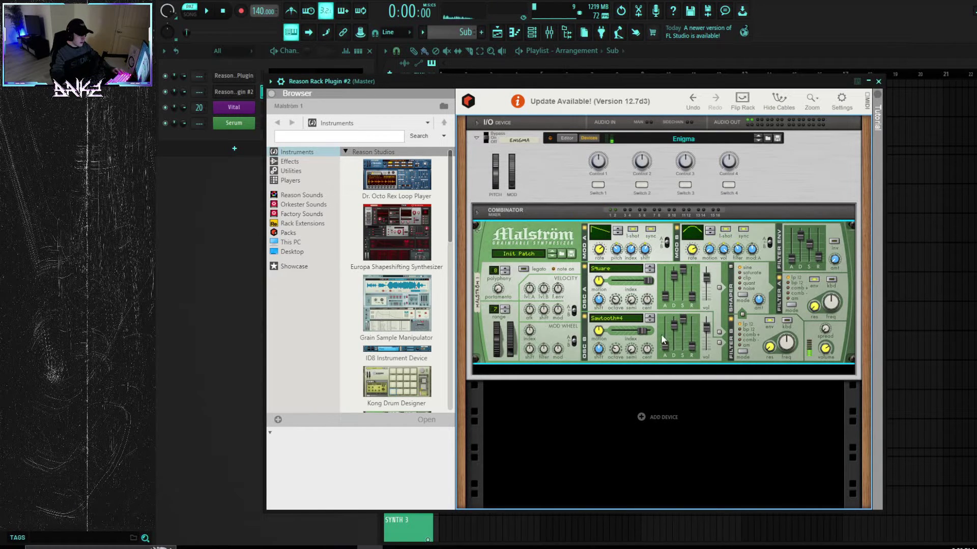
Add a Scream 4 Distortion below the Malström inside the Combinator.
{"action": "right_click", "coordinate": [656, 373]}
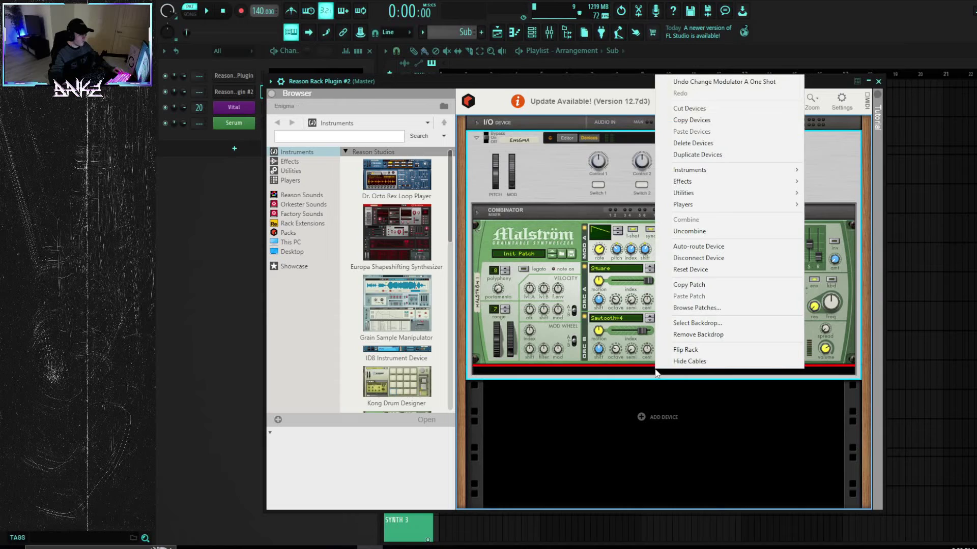
{"action": "mouse_move", "coordinate": [737, 181]}
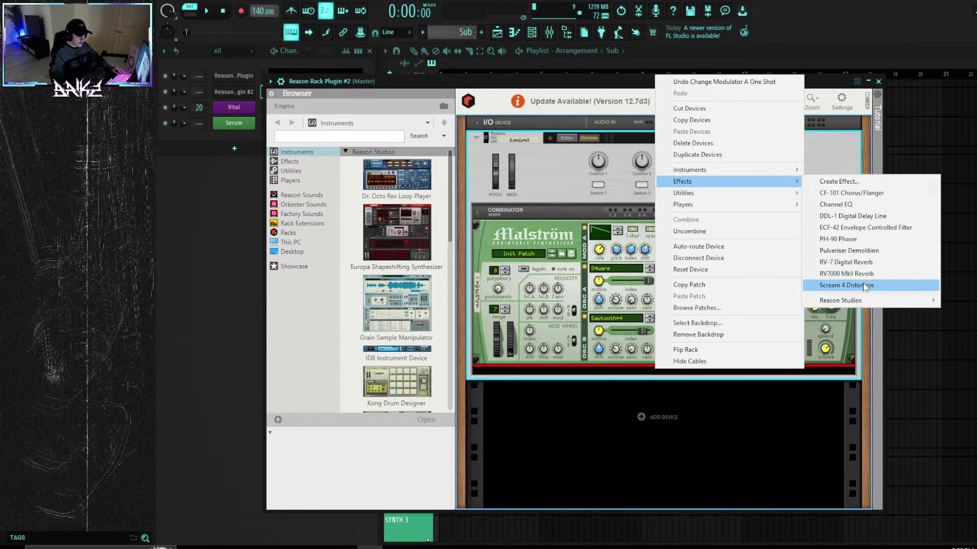
{"action": "left_click", "coordinate": [865, 286]}
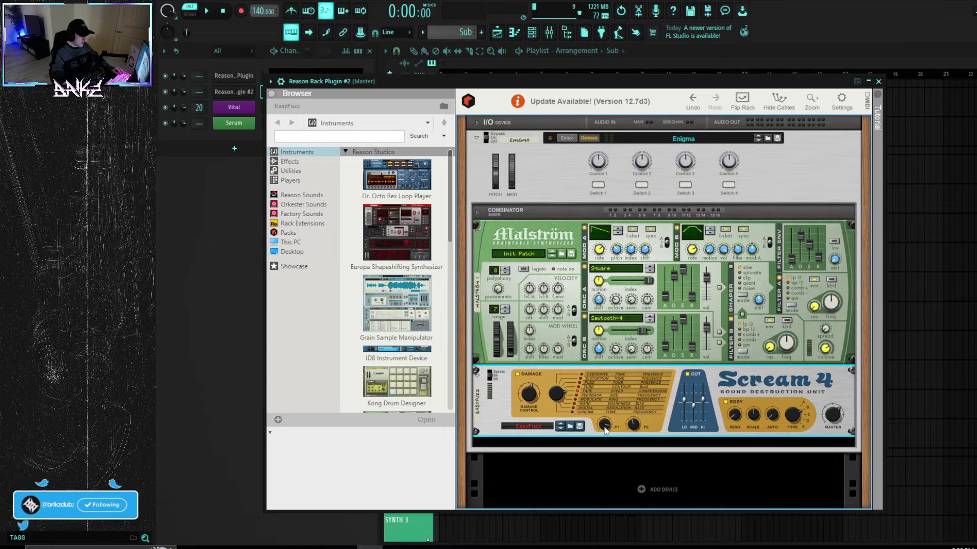
With Scream 4 in Tape mode, adjust the P1 knob, the mid cut fader and the damage control.
{"action": "left_click_drag", "start_coordinate": [603, 341], "coordinate": [606, 321]}
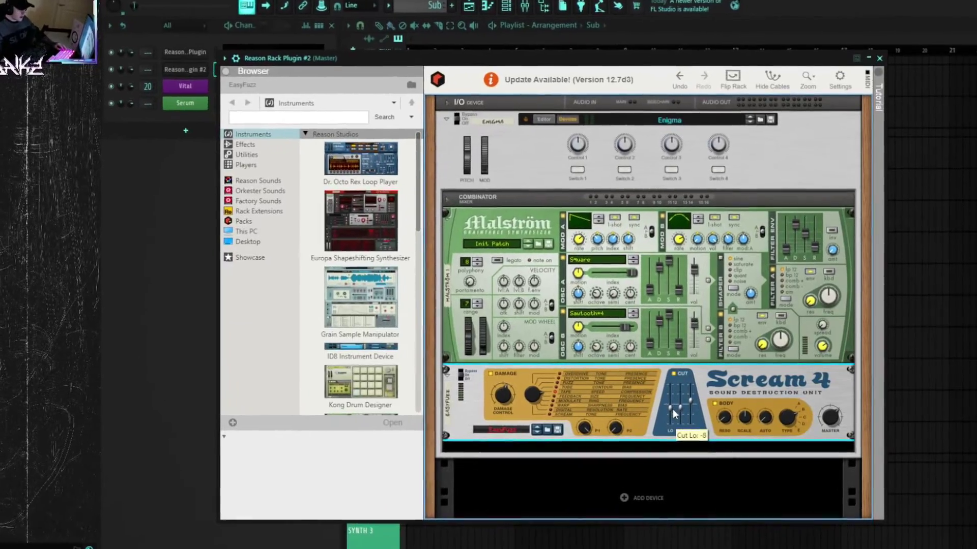
{"action": "mouse_move", "coordinate": [693, 403]}
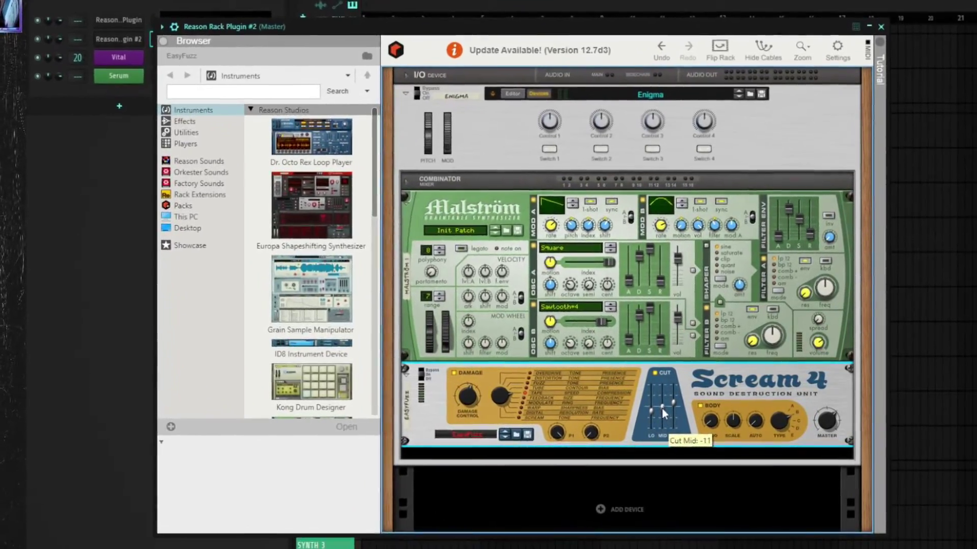
{"action": "left_click_drag", "start_coordinate": [662, 408], "coordinate": [662, 404]}
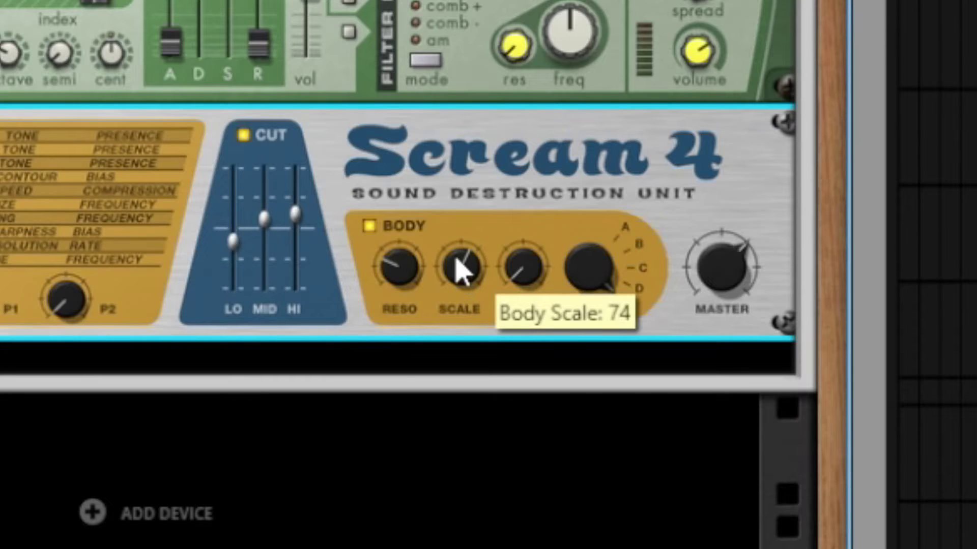
{"action": "left_click_drag", "start_coordinate": [536, 280], "coordinate": [527, 213]}
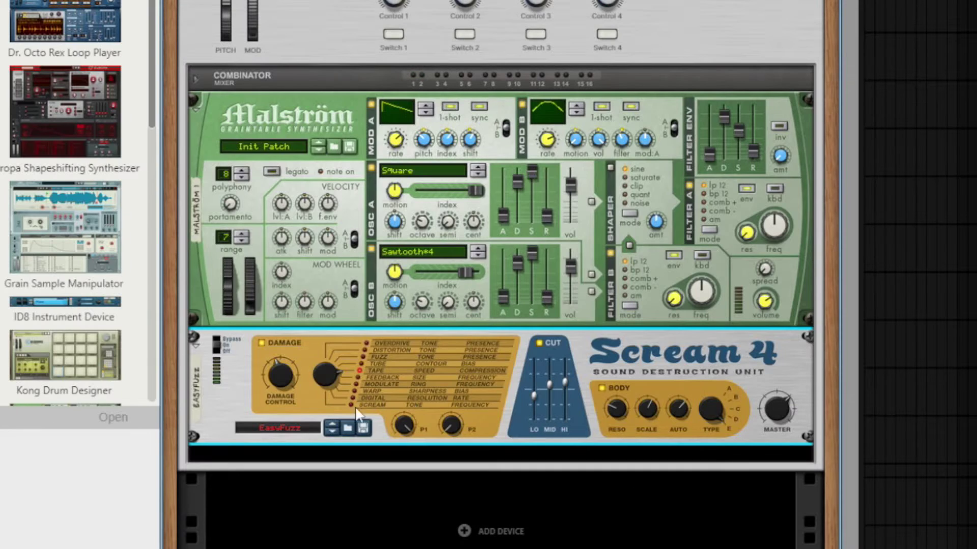
Add a Channel EQ after Scream 4, enable its high-pass filter at 134.2 Hz and play a test note.
{"action": "right_click", "coordinate": [532, 450]}
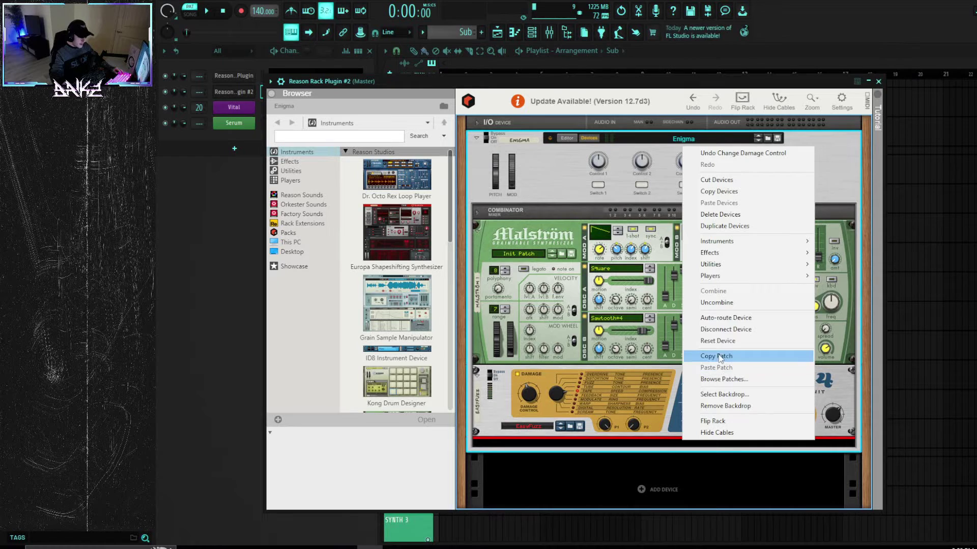
{"action": "mouse_move", "coordinate": [726, 253]}
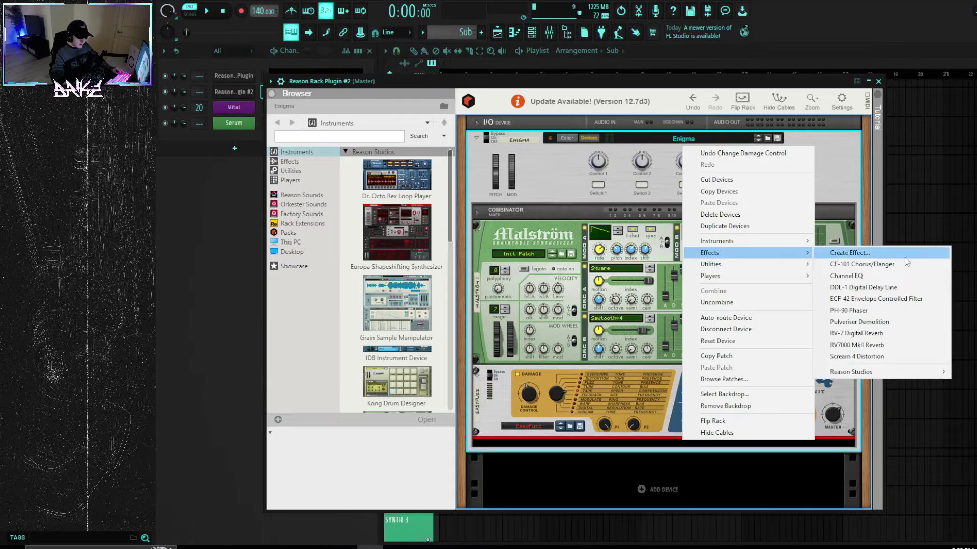
{"action": "left_click", "coordinate": [846, 276]}
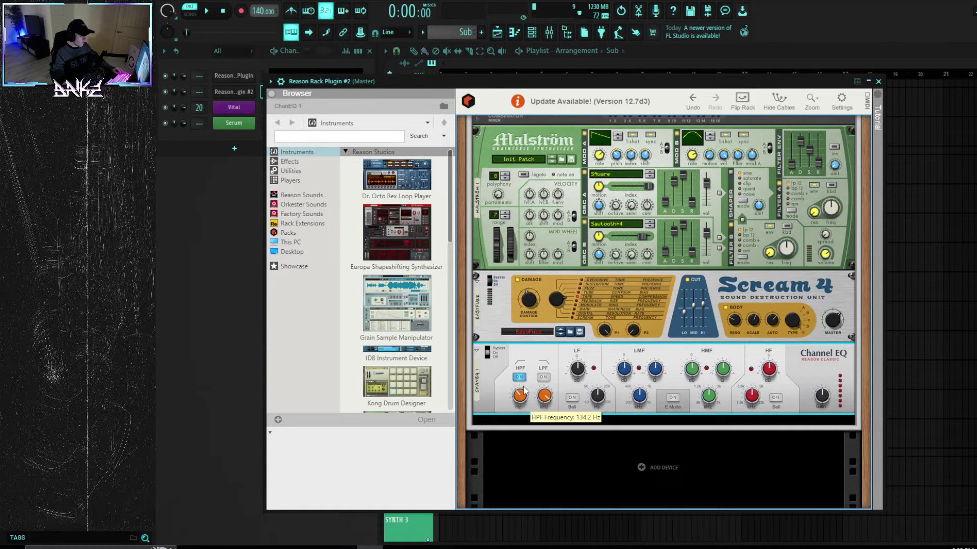
{"action": "key", "text": "z"}
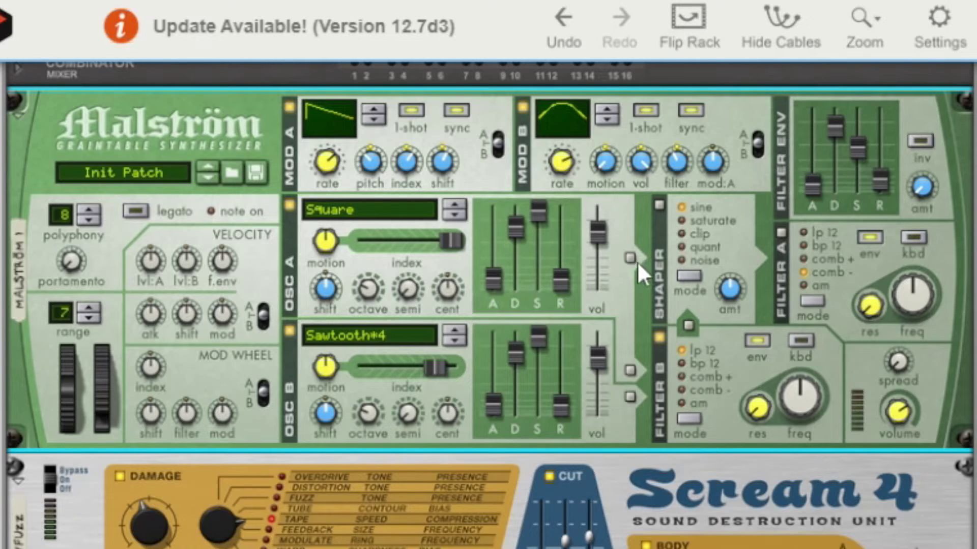
Route oscillator A through Malström's Filter A in comb - mode, with resonance about 16, a low frequency and its envelope switched off.
{"action": "left_click", "coordinate": [631, 258]}
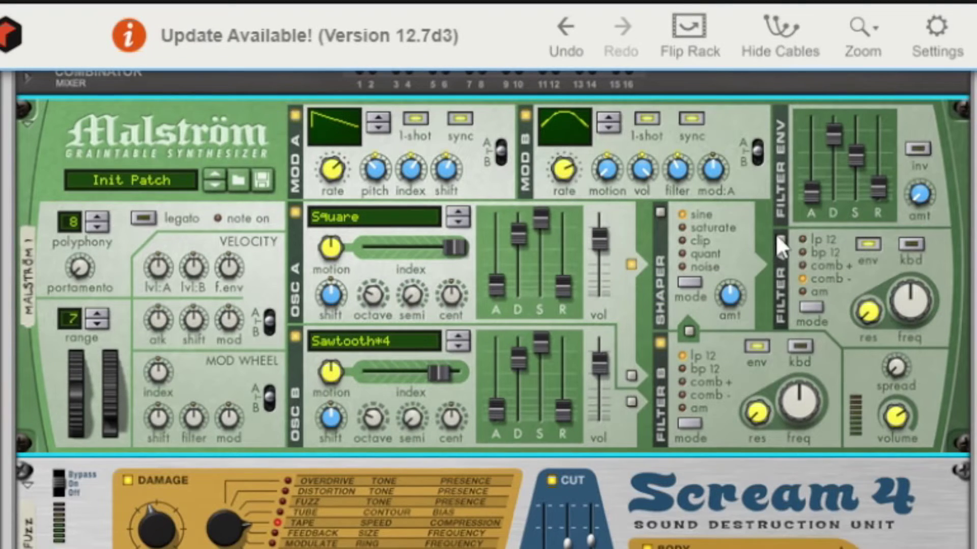
{"action": "left_click", "coordinate": [781, 233]}
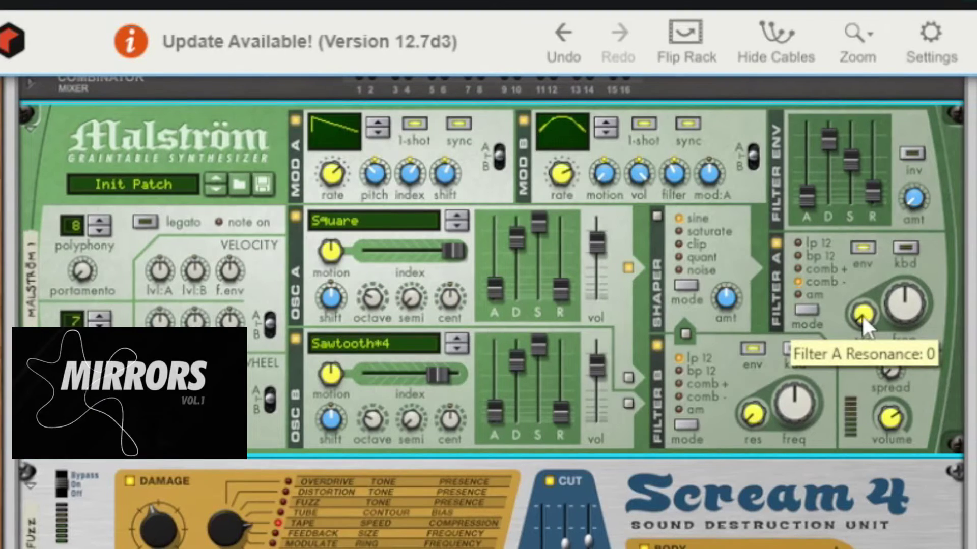
{"action": "left_click_drag", "start_coordinate": [868, 312], "coordinate": [867, 314]}
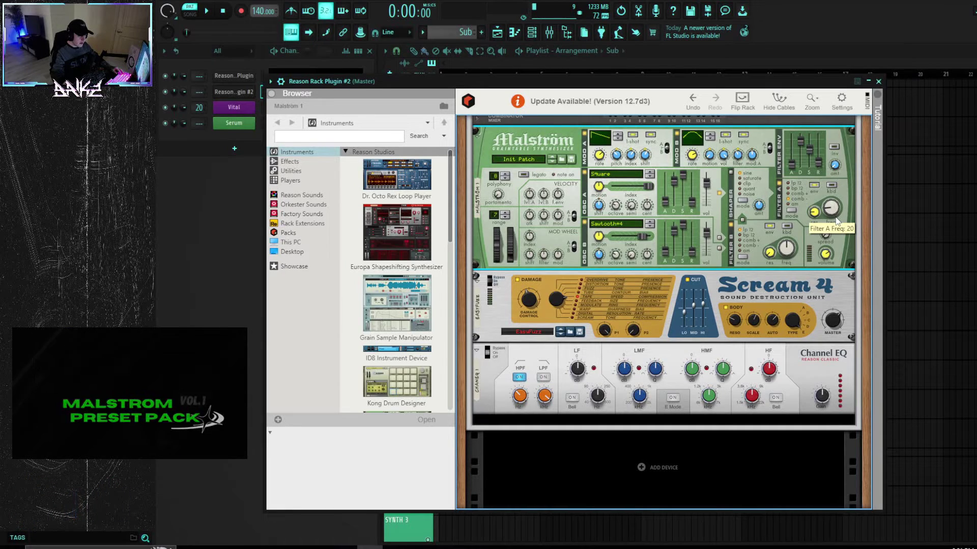
{"action": "left_click_drag", "start_coordinate": [837, 221], "coordinate": [837, 221]}
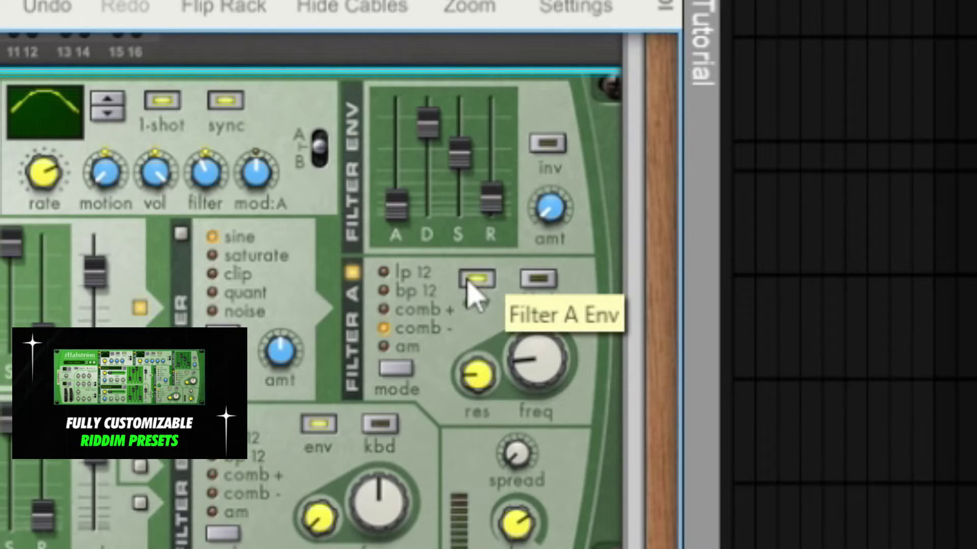
{"action": "left_click", "coordinate": [538, 280]}
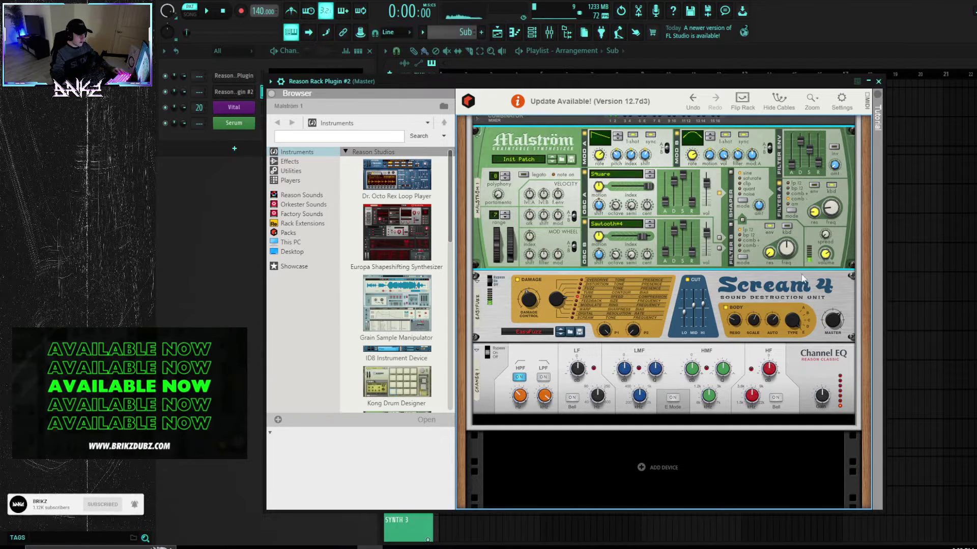
Add a PH-90 Phaser after the Channel EQ inside the Combinator.
{"action": "left_click", "coordinate": [637, 427]}
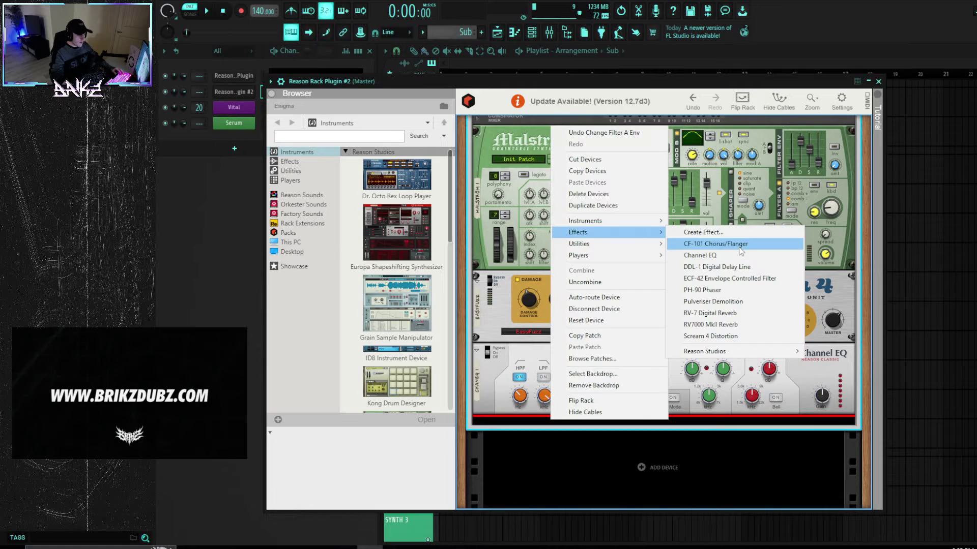
{"action": "left_click", "coordinate": [738, 289]}
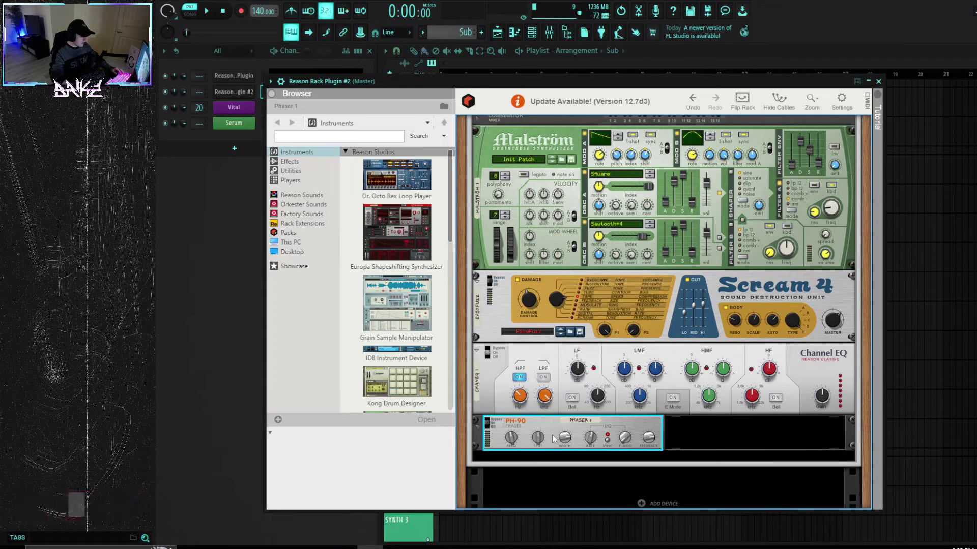
Adjust the PH-90 Phaser's frequency and set its split to about 52.
{"action": "scroll", "coordinate": [566, 444], "scroll_direction": "up", "scroll_amount": 4}
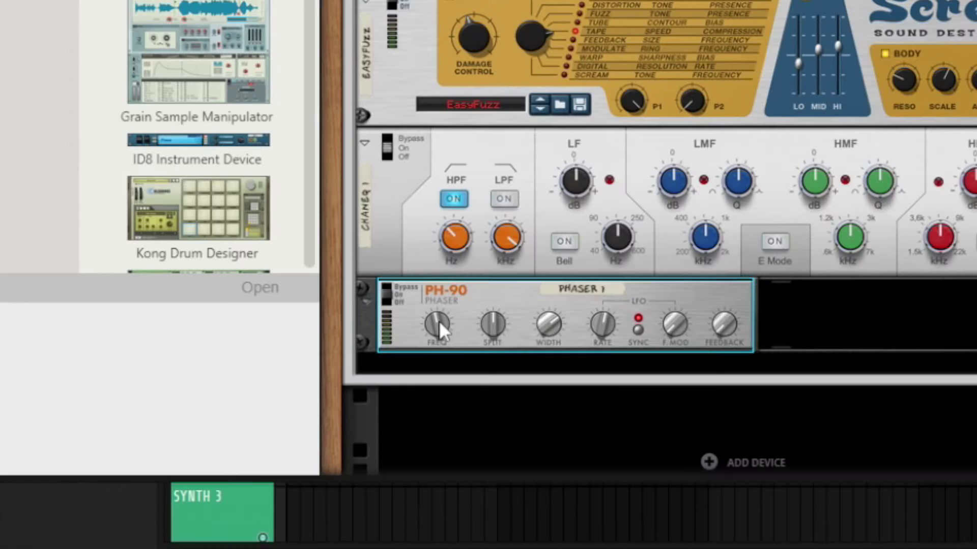
{"action": "left_click_drag", "start_coordinate": [512, 436], "coordinate": [515, 439]}
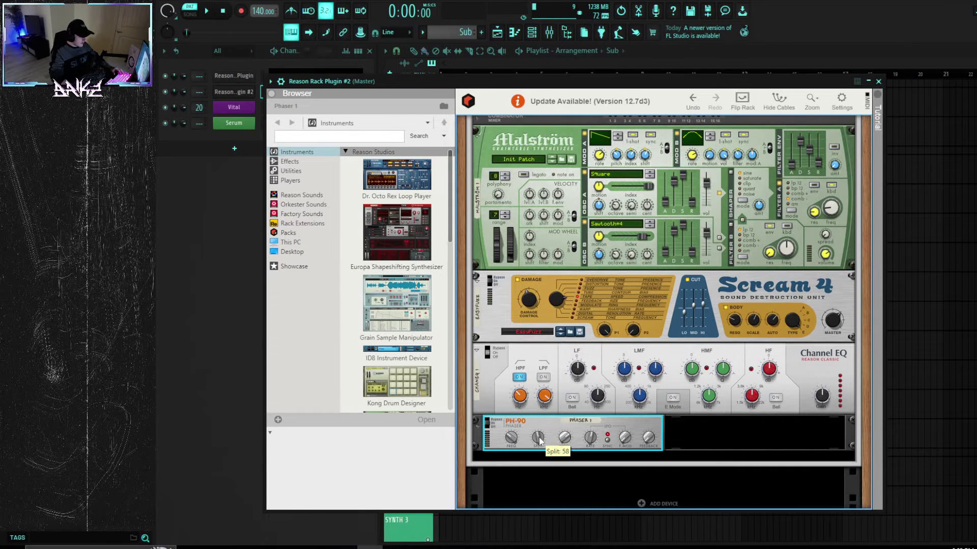
{"action": "left_click_drag", "start_coordinate": [538, 440], "coordinate": [539, 440]}
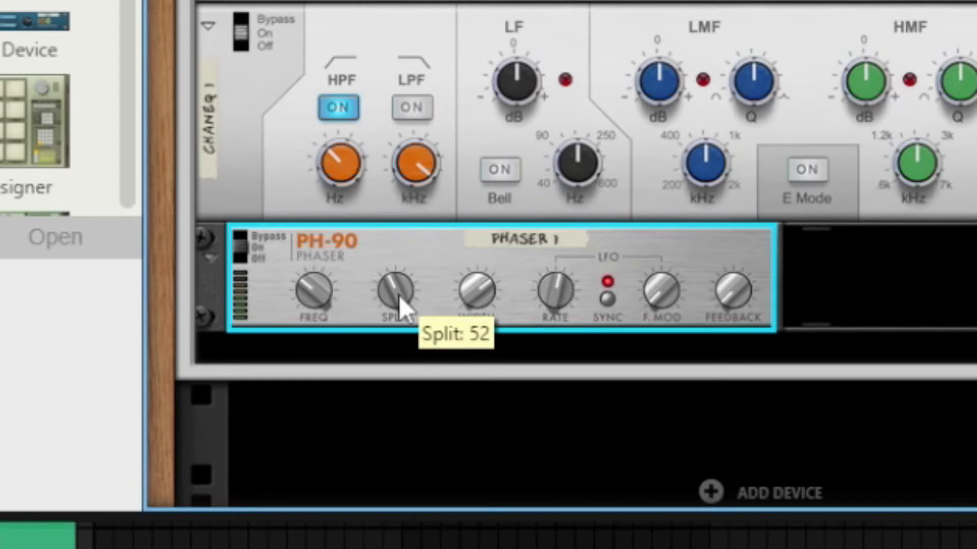
{"action": "left_click_drag", "start_coordinate": [399, 296], "coordinate": [401, 295]}
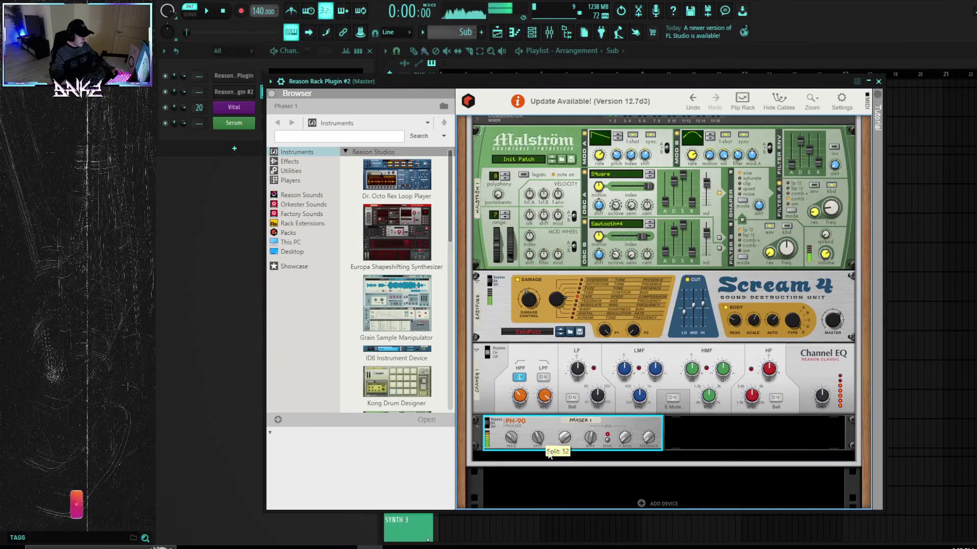
Add a CF-101 Chorus/Flanger beside the phaser inside the Combinator.
{"action": "right_click", "coordinate": [725, 455]}
{"action": "mouse_move", "coordinate": [721, 383]}
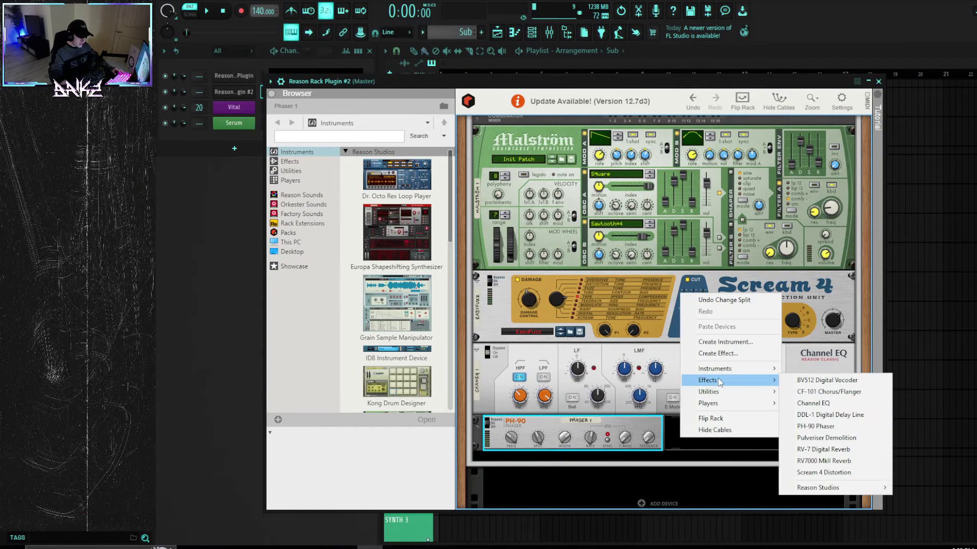
{"action": "left_click", "coordinate": [836, 392]}
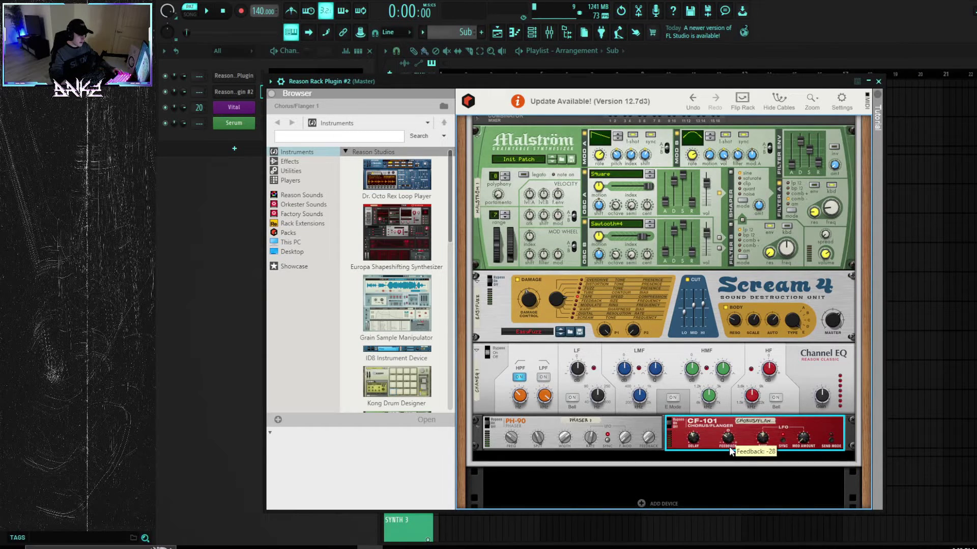
Add an RV7000 MkII Reverb at the end of the Combinator's effect chain and adjust its decay.
{"action": "right_click", "coordinate": [695, 437]}
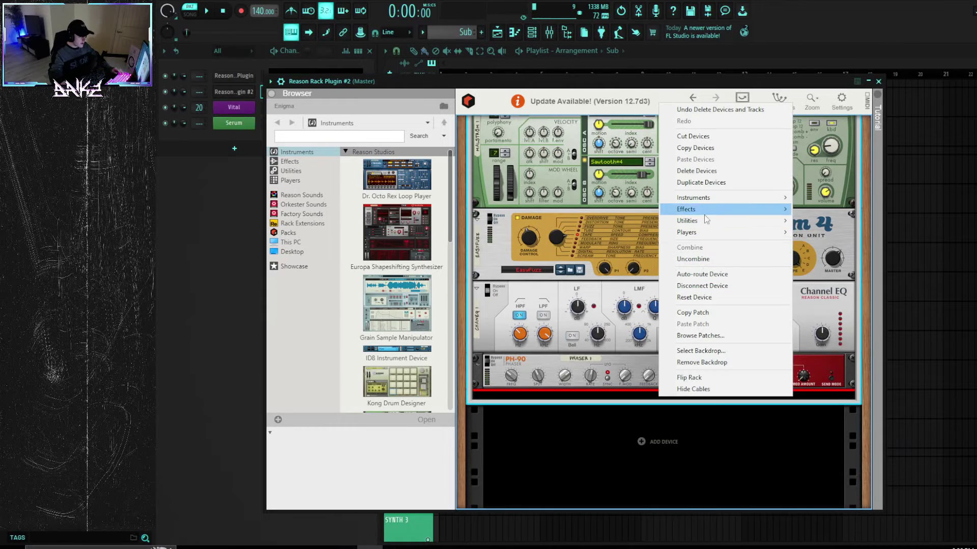
{"action": "mouse_move", "coordinate": [707, 211]}
{"action": "left_click", "coordinate": [860, 301]}
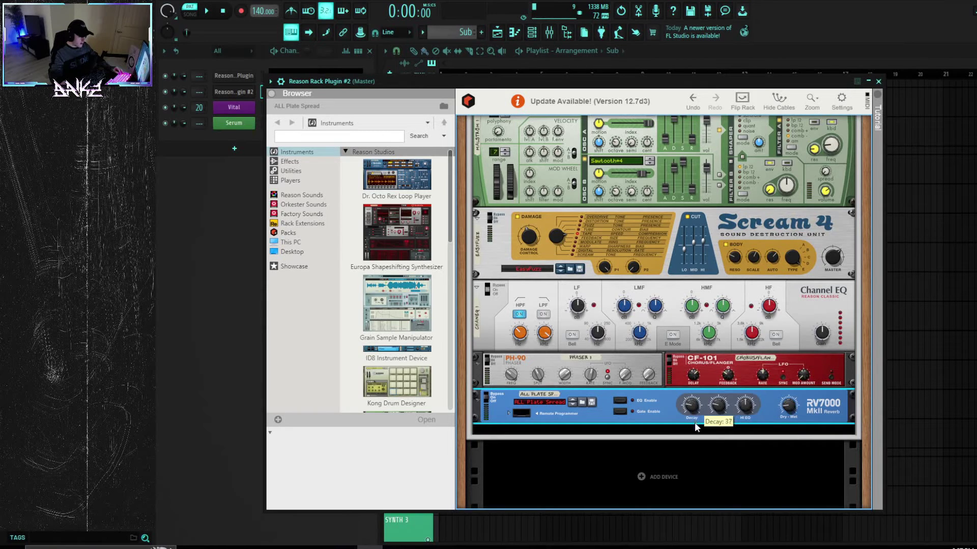
{"action": "left_click_drag", "start_coordinate": [693, 410], "coordinate": [693, 413]}
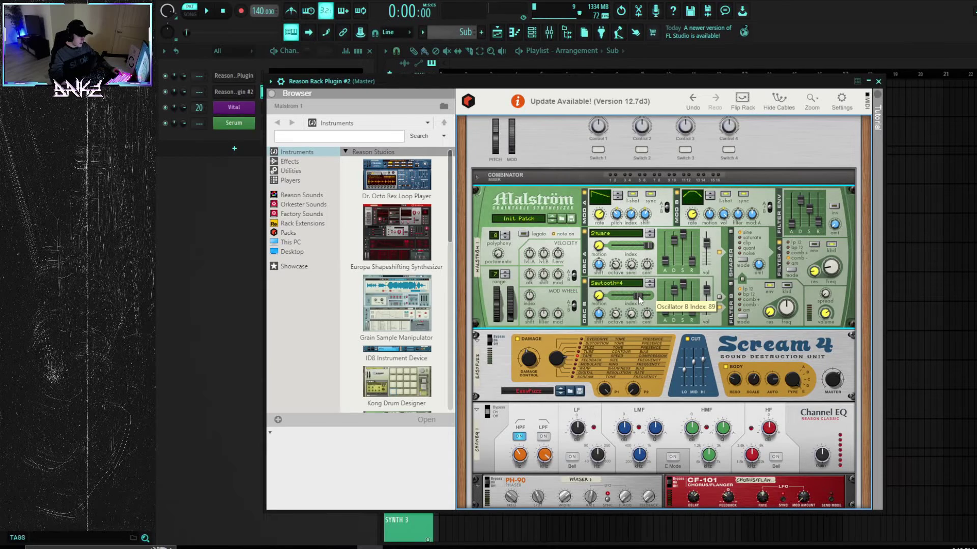
Adjust the index of Malström's oscillator B and route Filter B into the shaper.
{"action": "left_click_drag", "start_coordinate": [639, 299], "coordinate": [643, 297]}
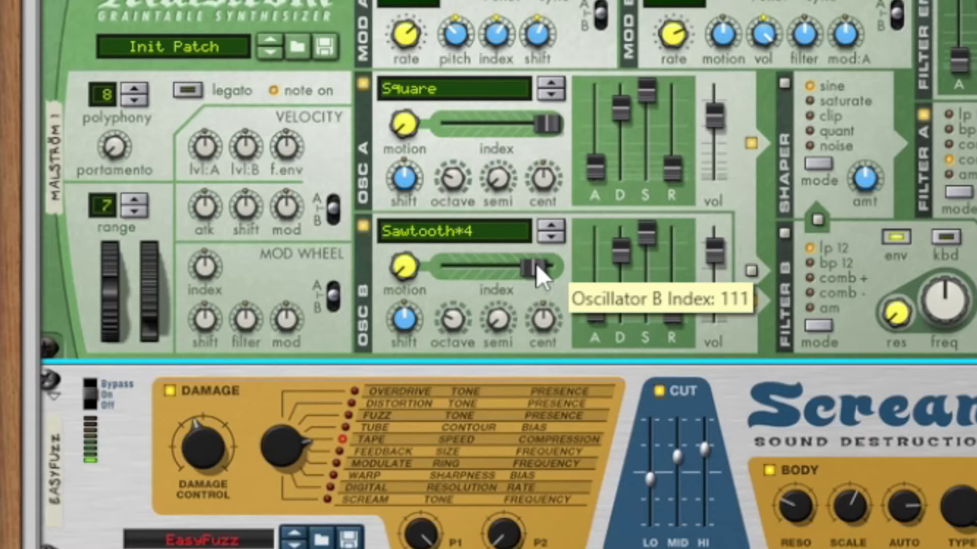
{"action": "left_click_drag", "start_coordinate": [536, 264], "coordinate": [544, 282]}
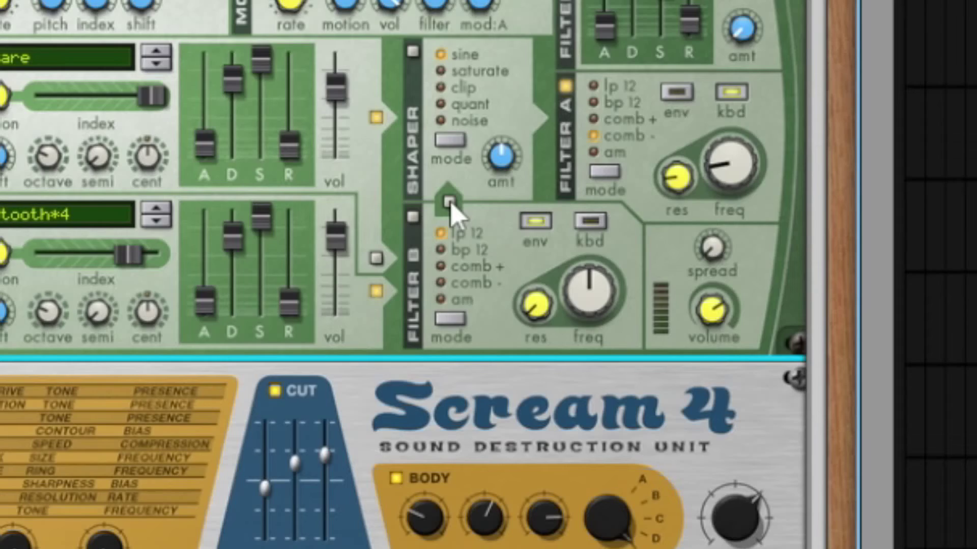
{"action": "left_click", "coordinate": [742, 279]}
{"action": "mouse_move", "coordinate": [128, 264]}
{"action": "left_mouse_down"}
{"action": "mouse_move", "coordinate": [142, 256]}
{"action": "mouse_move", "coordinate": [131, 252]}
{"action": "left_mouse_up"}
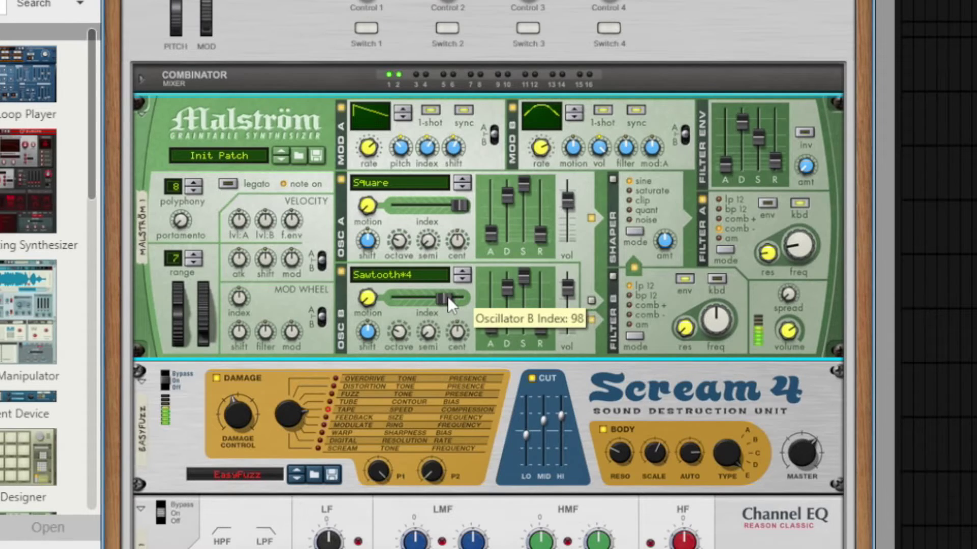
{"action": "left_click_drag", "start_coordinate": [448, 297], "coordinate": [743, 337]}
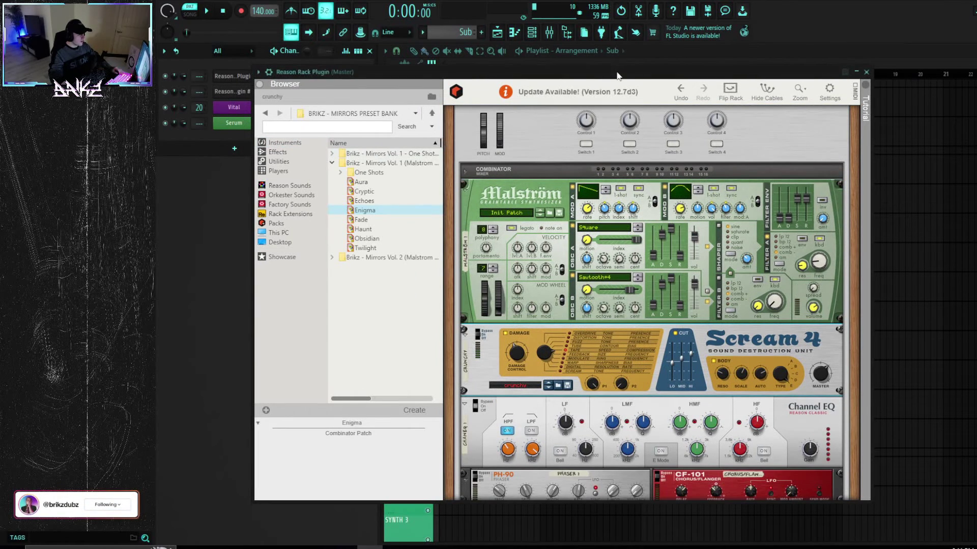
Open the first Reason Rack plugin and examine the Enigma patch's Malström, Scream 4, Channel EQ and effects settings for comparison.
{"action": "left_click_drag", "start_coordinate": [617, 75], "coordinate": [597, 85]}
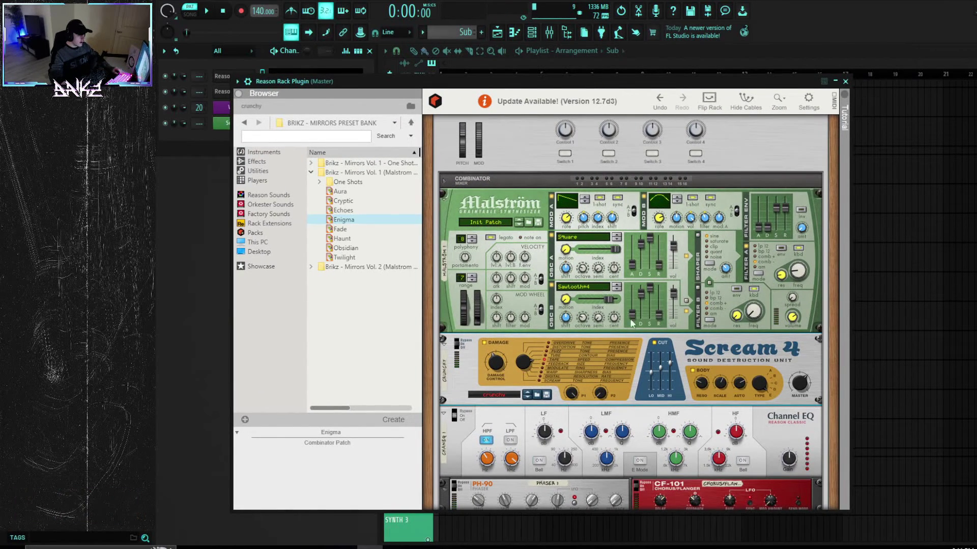
{"action": "left_click", "coordinate": [703, 387]}
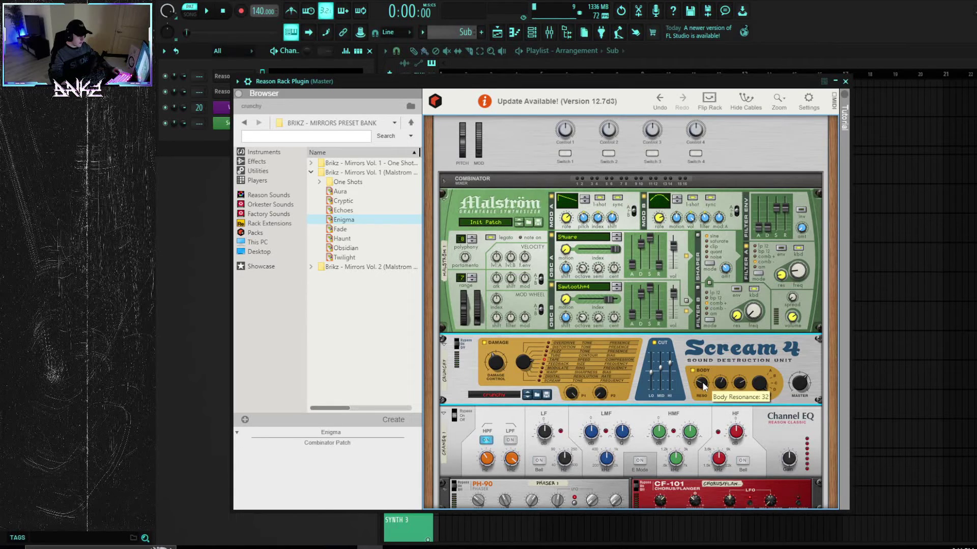
{"action": "scroll", "coordinate": [633, 478], "scroll_direction": "down", "scroll_amount": 3}
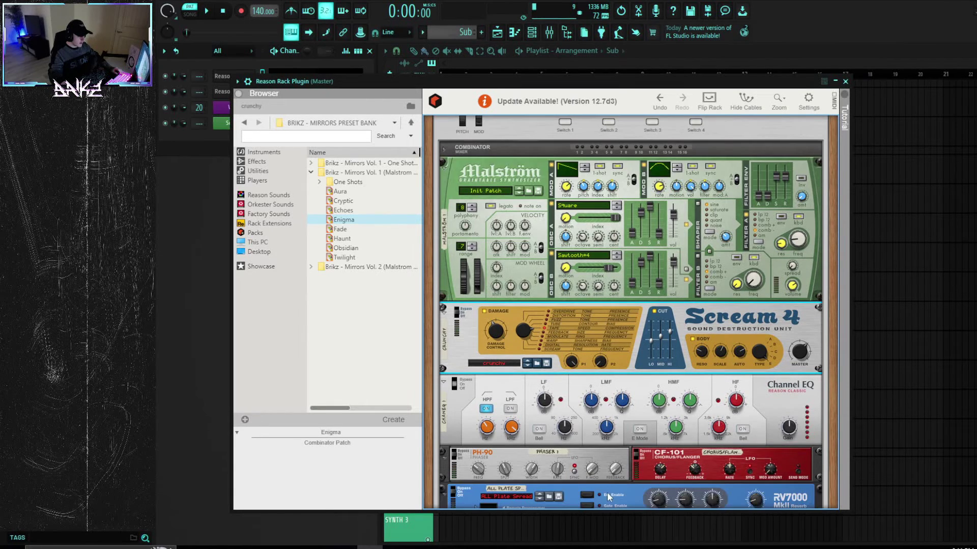
{"action": "scroll", "coordinate": [631, 466], "scroll_direction": "down", "scroll_amount": 2}
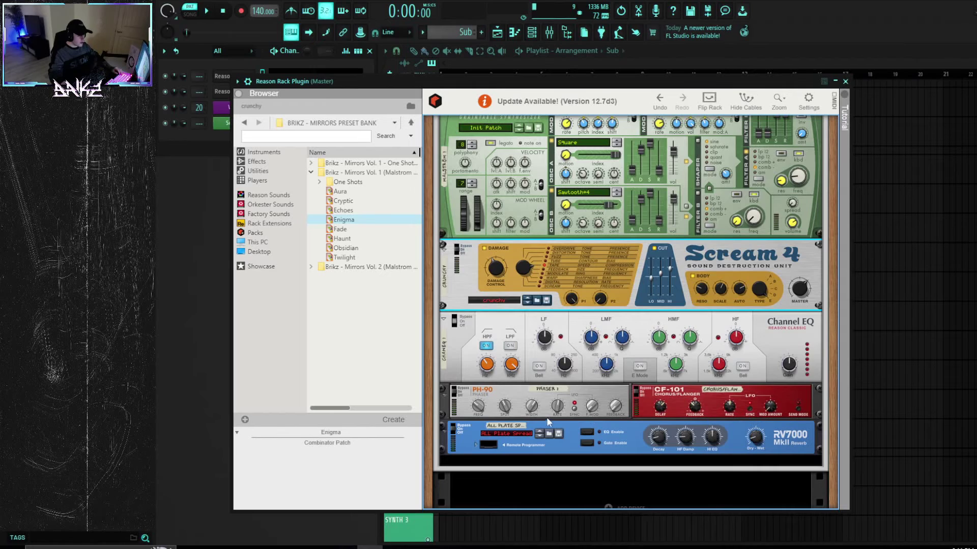
{"action": "scroll", "coordinate": [548, 421], "scroll_direction": "up", "scroll_amount": 7}
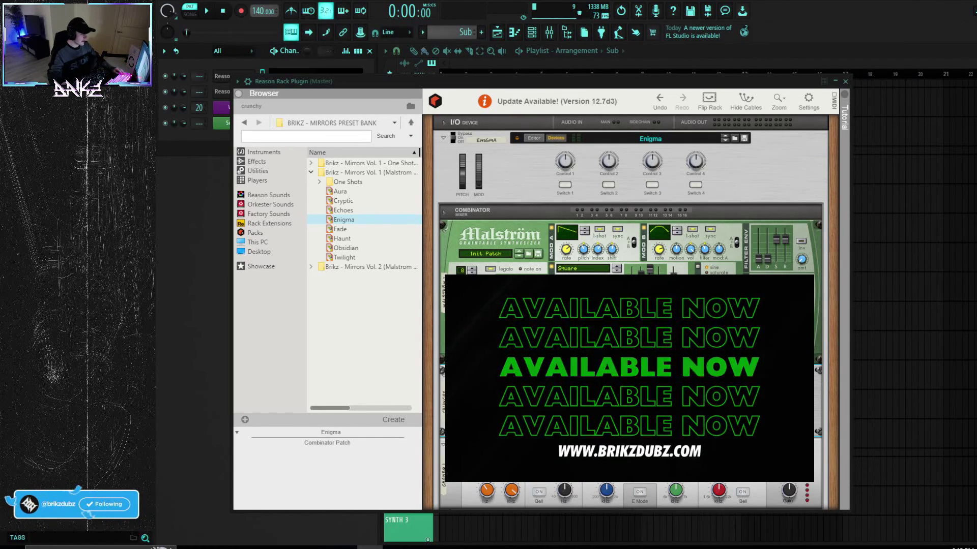
{"action": "left_click", "coordinate": [604, 336]}
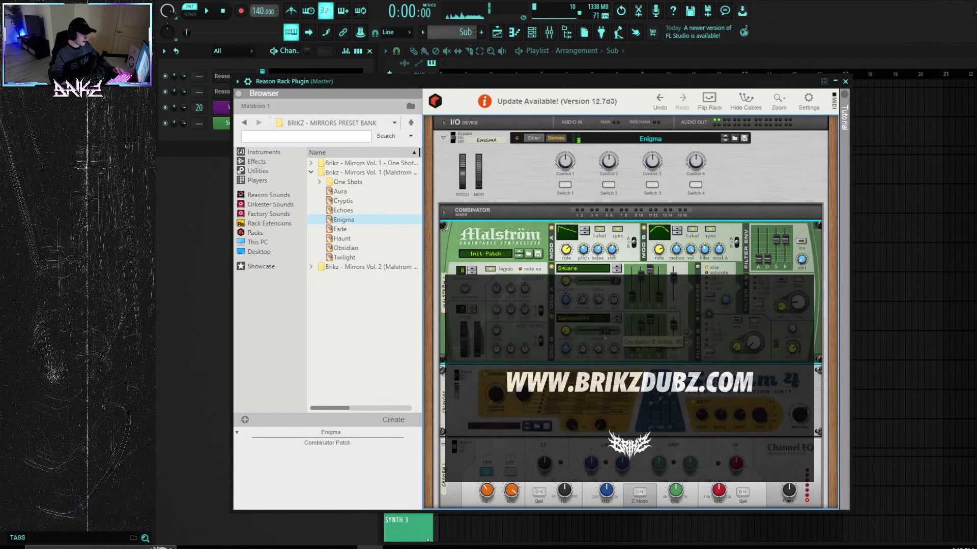